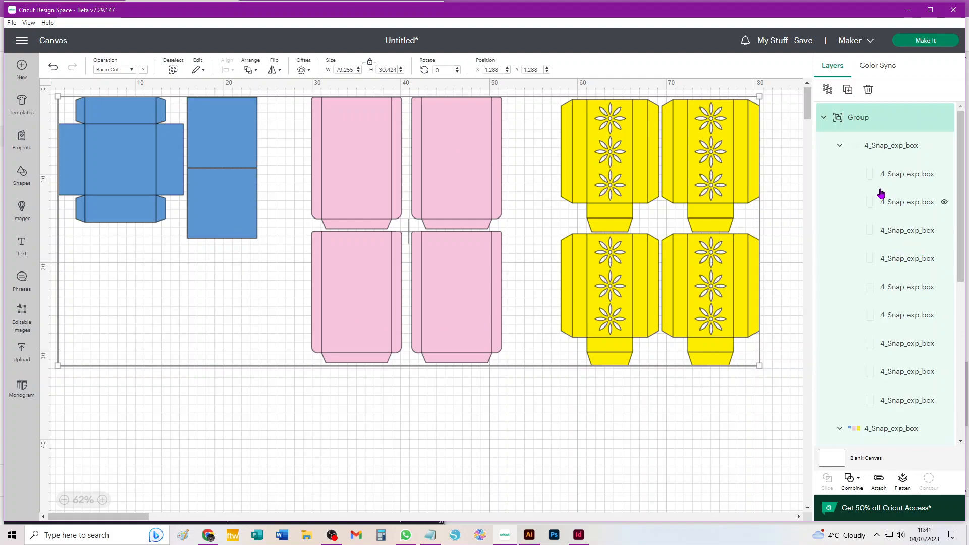
Step: Change the operation of the nested fold-line layer group in 4_Snap_exp_box from Basic Cut to Score
{"action": "left_click", "coordinate": [785, 163]}
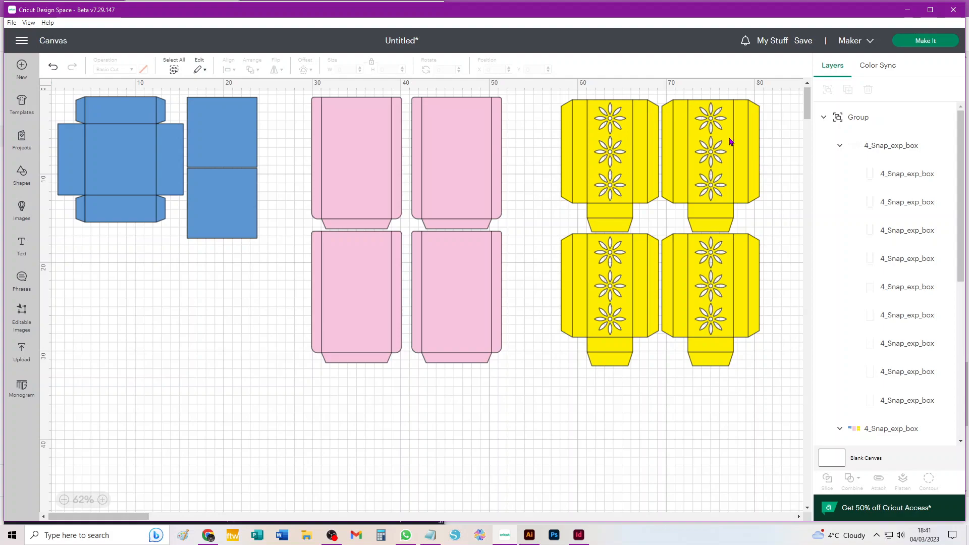
{"action": "left_click", "coordinate": [907, 150]}
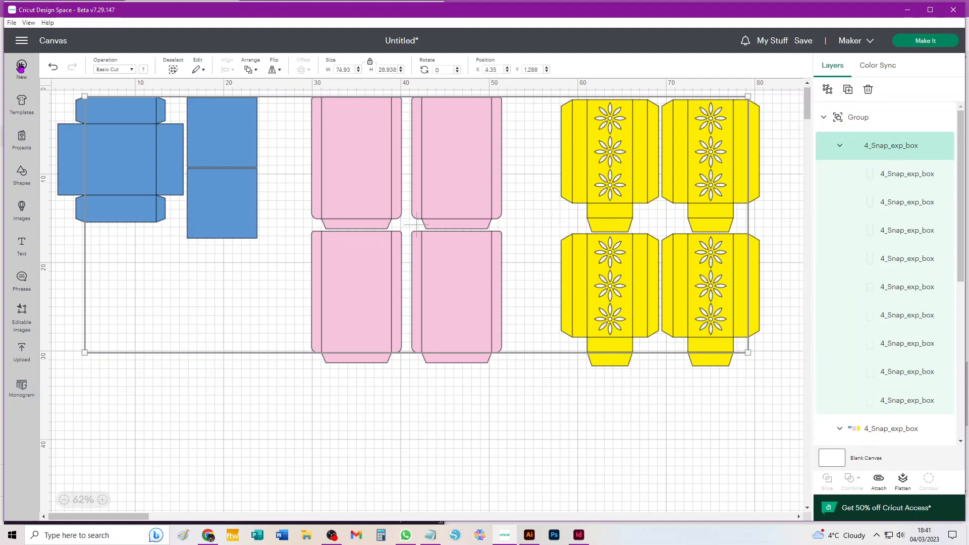
{"action": "left_click", "coordinate": [105, 70]}
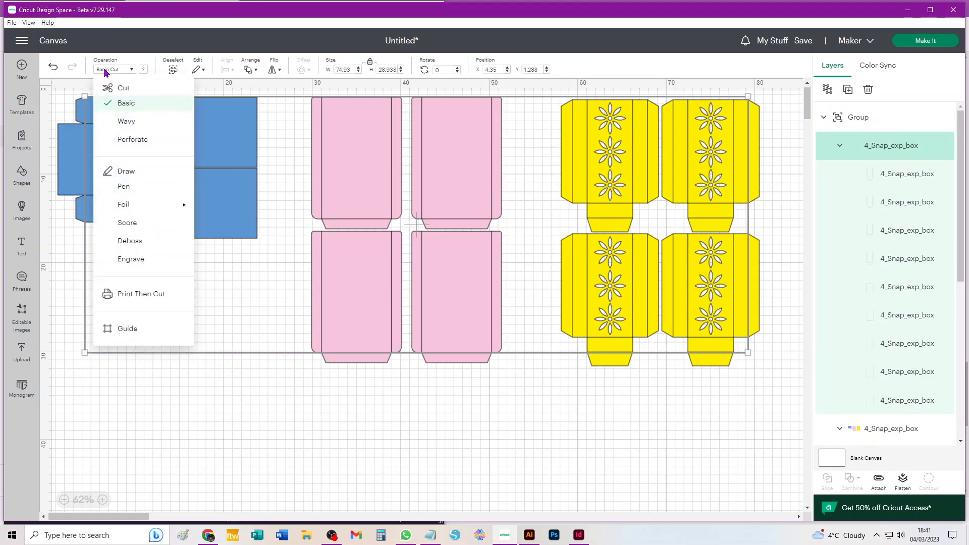
{"action": "left_click", "coordinate": [132, 225]}
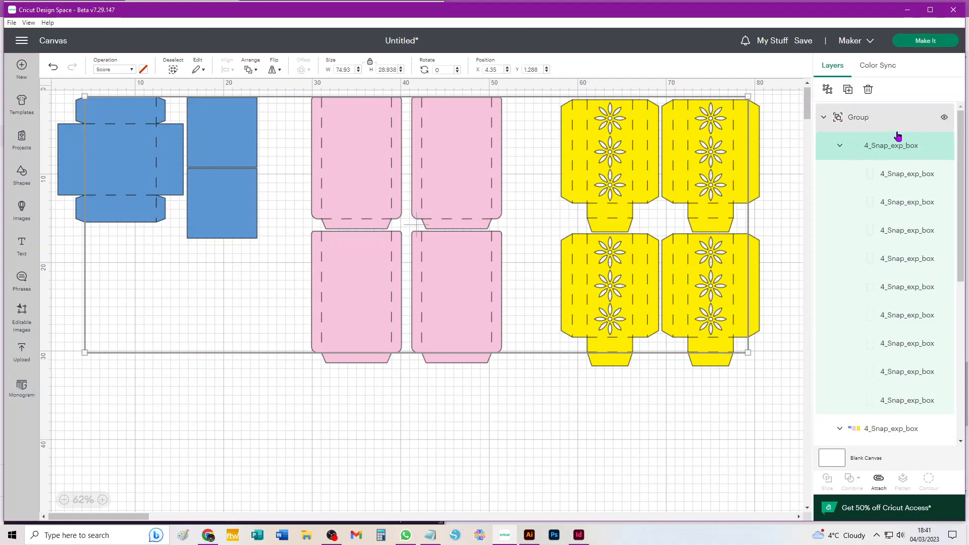
Step: Ungroup the nested score-line group and the nested coloured-shape group inside the outer group
{"action": "left_click", "coordinate": [828, 91]}
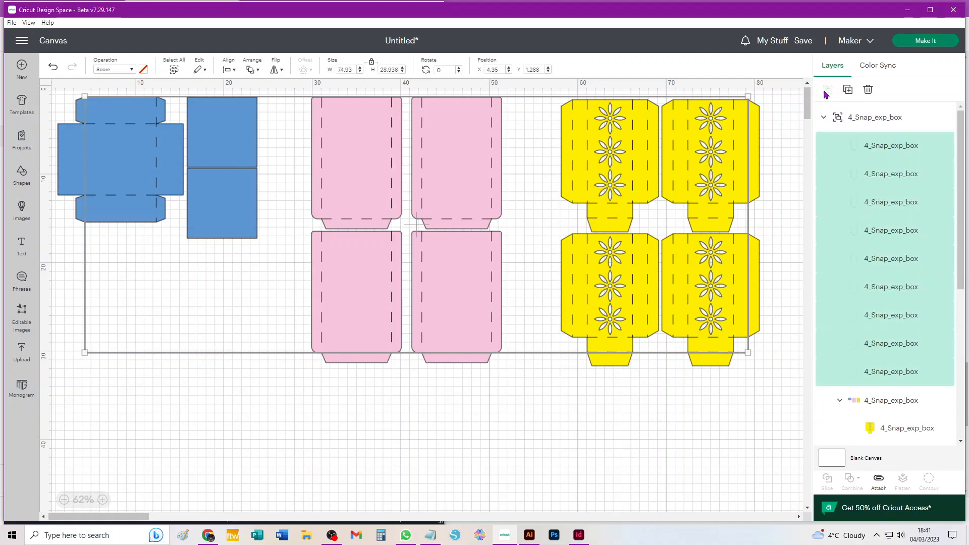
{"action": "left_click", "coordinate": [745, 439]}
{"action": "scroll", "coordinate": [866, 353], "scroll_direction": "down", "scroll_amount": 5}
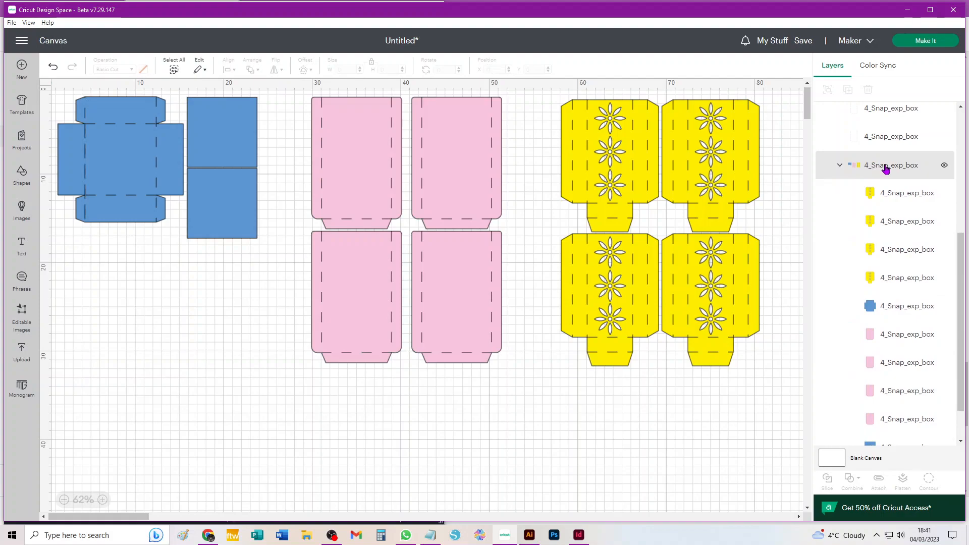
{"action": "left_click", "coordinate": [878, 164]}
{"action": "scroll", "coordinate": [907, 390], "scroll_direction": "down", "scroll_amount": 1}
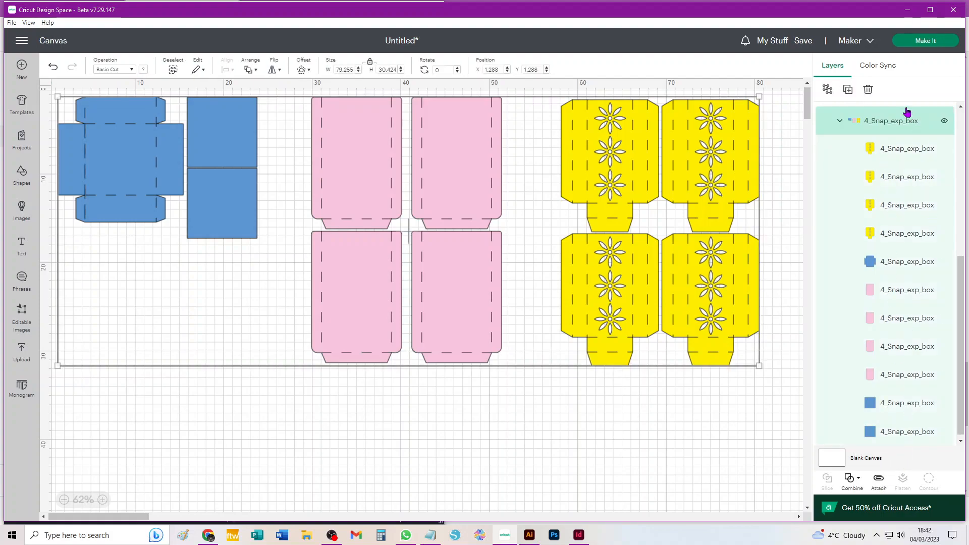
{"action": "left_click", "coordinate": [828, 89]}
{"action": "scroll", "coordinate": [873, 411], "scroll_direction": "up", "scroll_amount": 5}
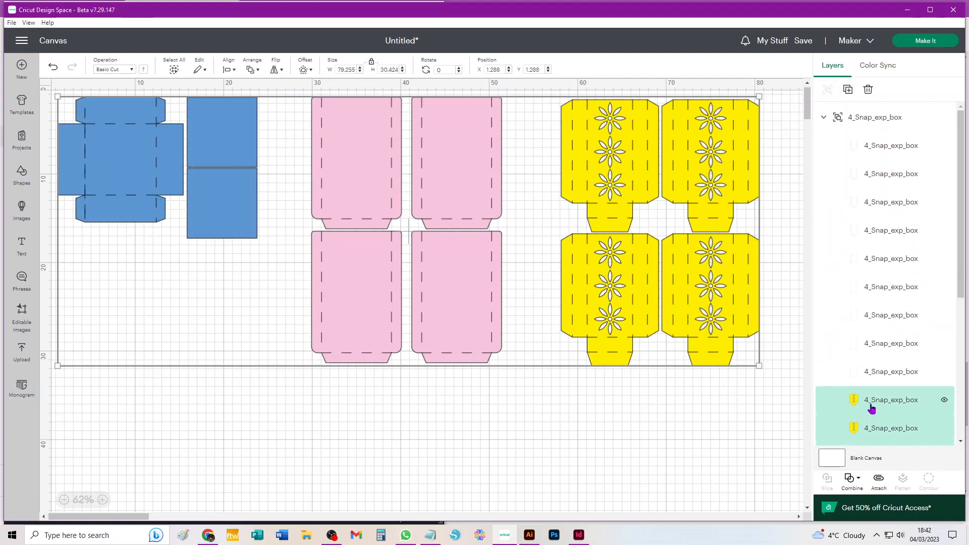
Step: Ungroup the outer 4_Snap_exp_box group so every shape and score line is an individual layer
{"action": "left_click", "coordinate": [868, 122]}
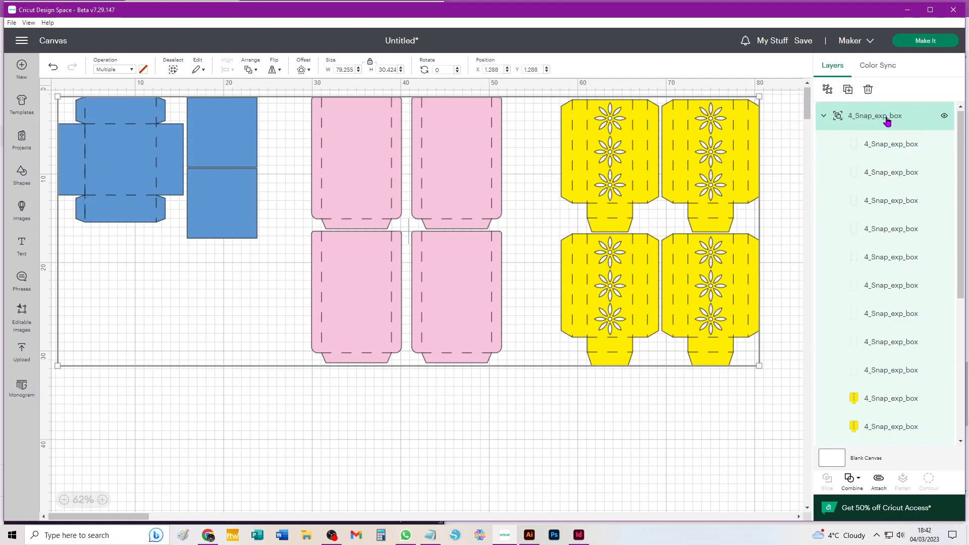
{"action": "left_click", "coordinate": [828, 91]}
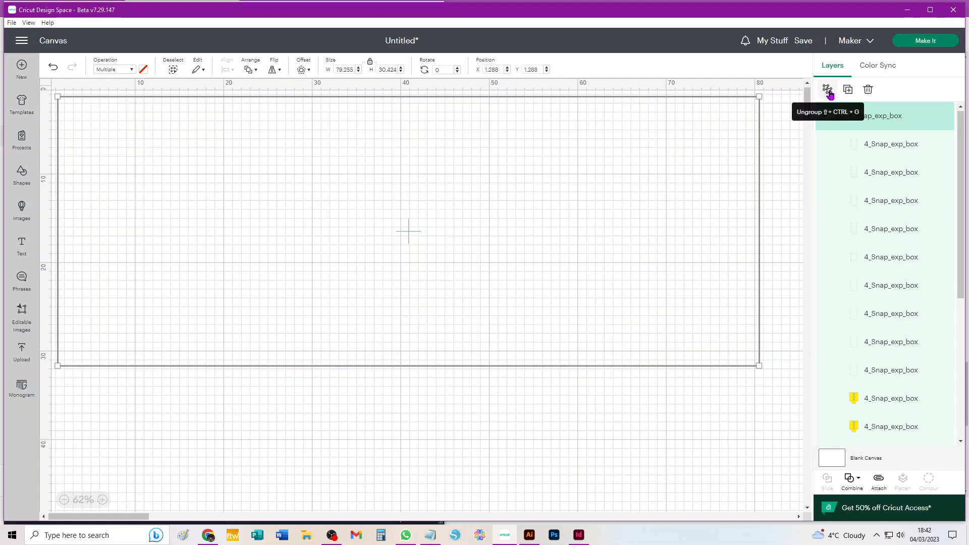
{"action": "left_click", "coordinate": [700, 455]}
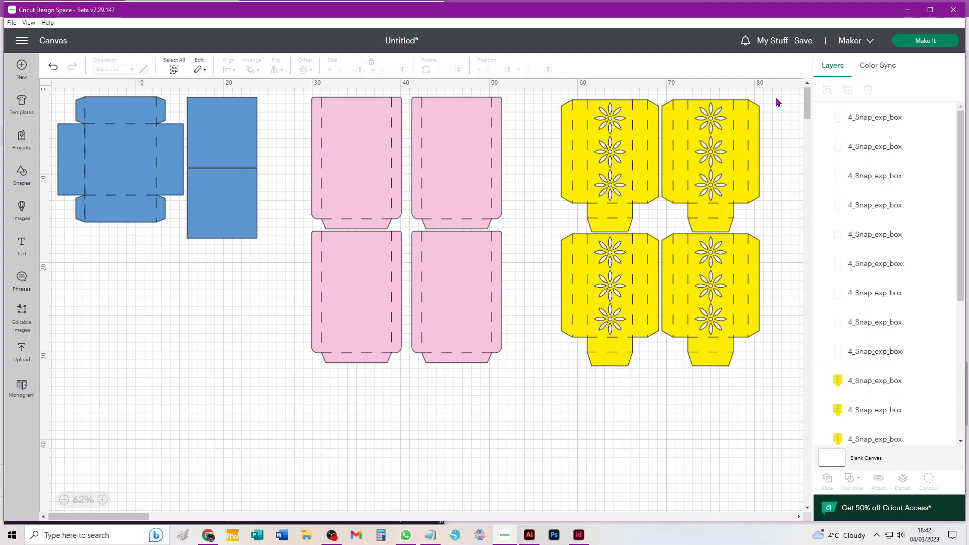
Step: Attach each of the four yellow panels separately to its own score lines
{"action": "left_click_drag", "start_coordinate": [777, 97], "coordinate": [661, 232]}
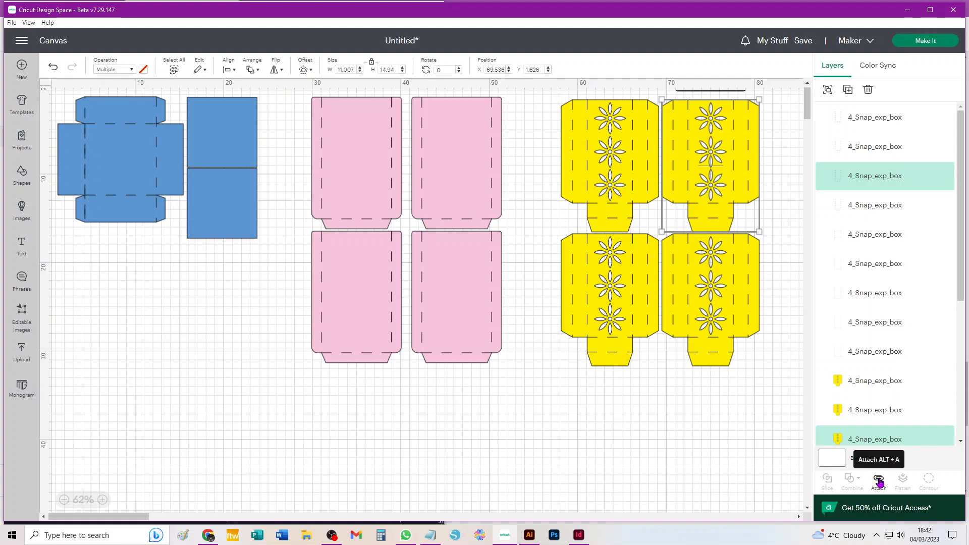
{"action": "left_click", "coordinate": [879, 482]}
{"action": "left_click_drag", "start_coordinate": [770, 384], "coordinate": [684, 256]}
{"action": "left_click", "coordinate": [879, 482]}
{"action": "left_click_drag", "start_coordinate": [539, 377], "coordinate": [655, 238]}
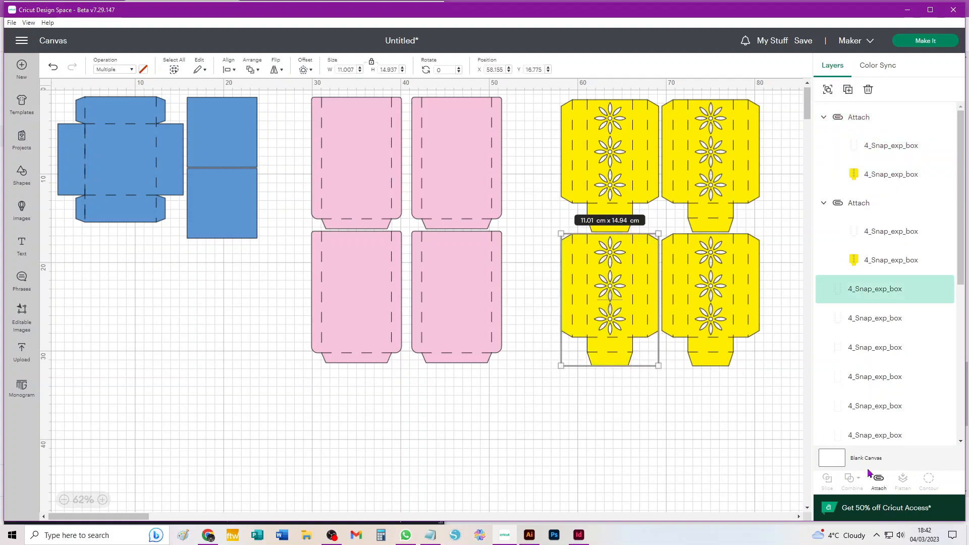
{"action": "left_click", "coordinate": [879, 482]}
{"action": "left_click_drag", "start_coordinate": [543, 115], "coordinate": [656, 223]}
{"action": "left_click", "coordinate": [879, 482]}
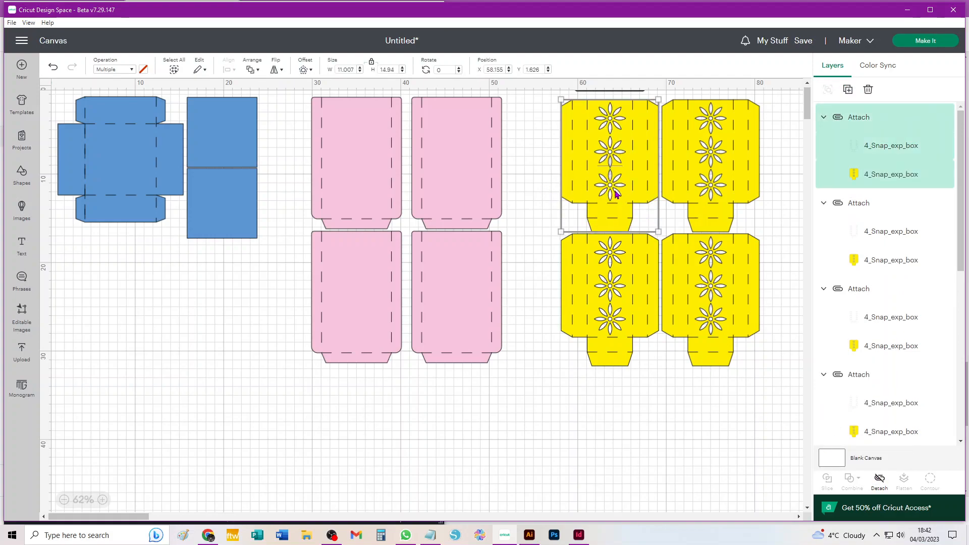
Step: Attach each of the four pink panels separately to its own score lines
{"action": "left_click_drag", "start_coordinate": [520, 99], "coordinate": [411, 226]}
{"action": "left_click", "coordinate": [879, 482]}
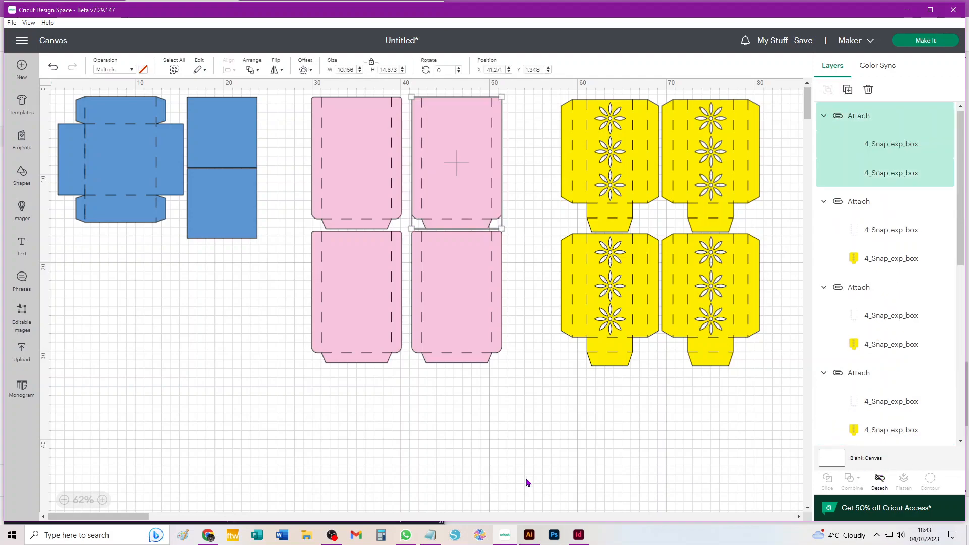
{"action": "left_click_drag", "start_coordinate": [512, 381], "coordinate": [408, 232]}
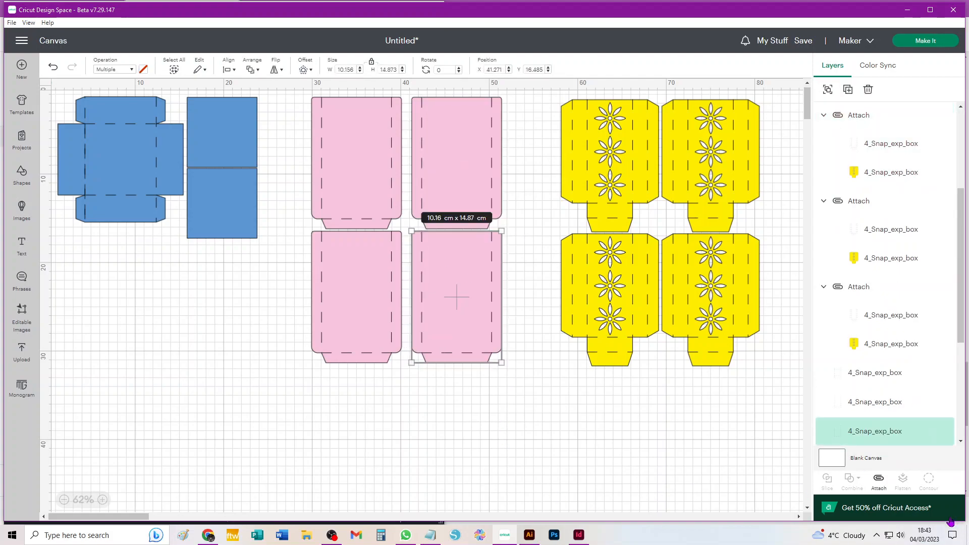
{"action": "left_click", "coordinate": [879, 482]}
{"action": "left_click_drag", "start_coordinate": [285, 374], "coordinate": [407, 230]}
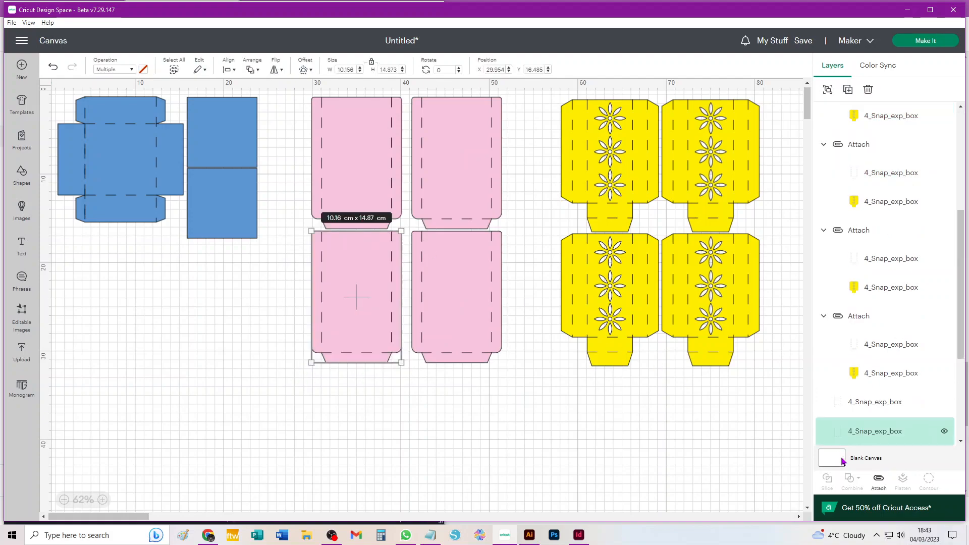
{"action": "left_click", "coordinate": [876, 480]}
{"action": "left_click_drag", "start_coordinate": [292, 94], "coordinate": [400, 230]}
{"action": "left_click", "coordinate": [876, 481]}
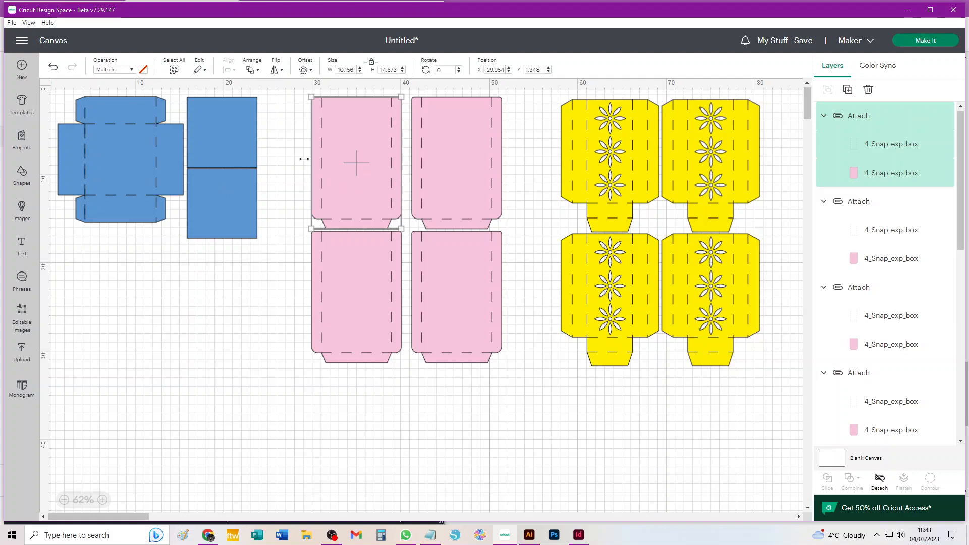
Step: Move the lower blue square down, clear of the blue box base, and attach the base to its score lines
{"action": "left_click_drag", "start_coordinate": [241, 237], "coordinate": [217, 269]}
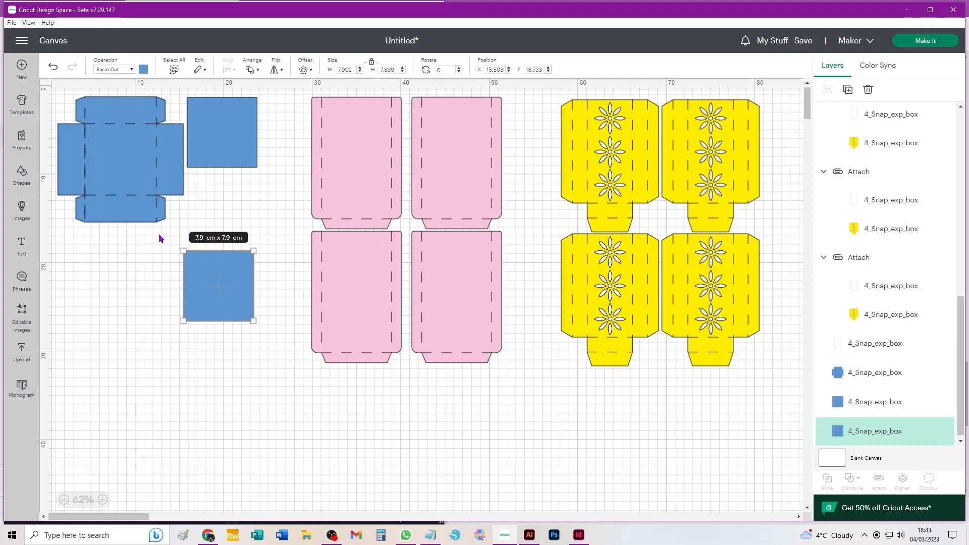
{"action": "left_click_drag", "start_coordinate": [62, 252], "coordinate": [175, 95]}
{"action": "left_click", "coordinate": [879, 481]}
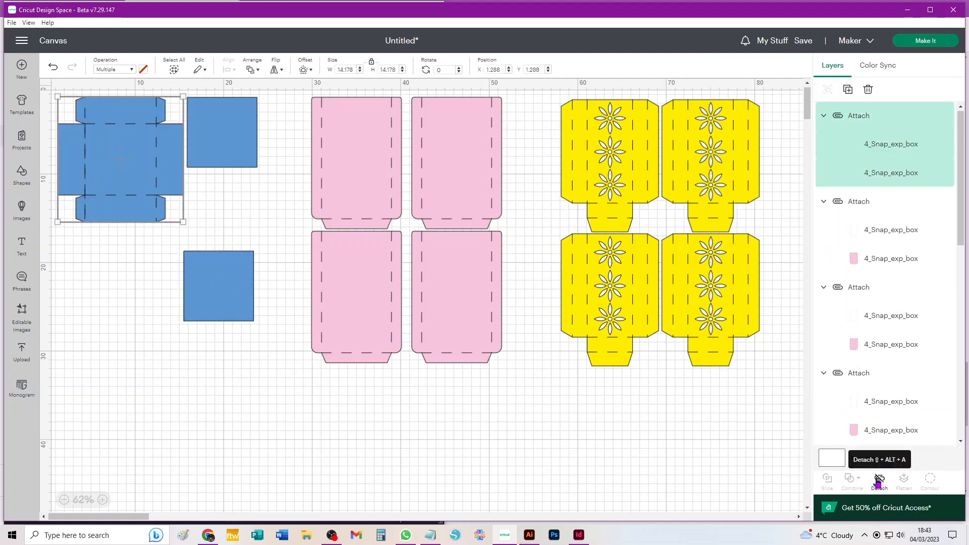
Step: Move the four yellow panels to about X 57.7, Y 4.5 and attach them together as one set
{"action": "left_click_drag", "start_coordinate": [779, 396], "coordinate": [536, 81]}
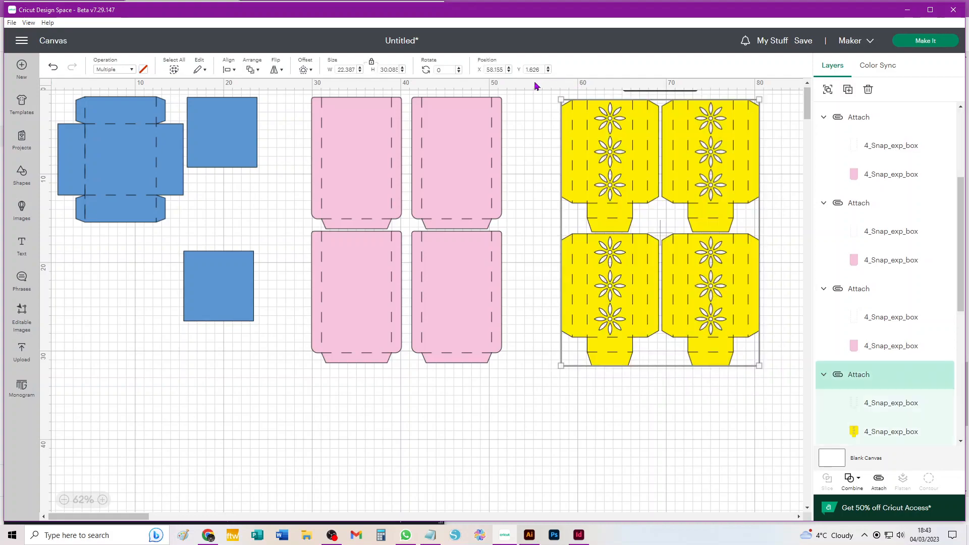
{"action": "left_click_drag", "start_coordinate": [712, 141], "coordinate": [712, 163]}
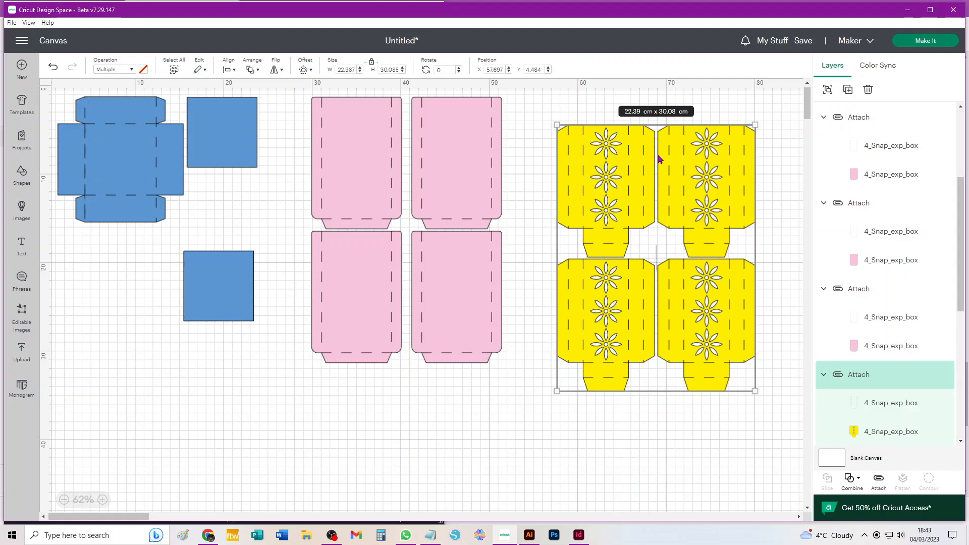
{"action": "left_click", "coordinate": [880, 481]}
{"action": "left_click", "coordinate": [880, 481]}
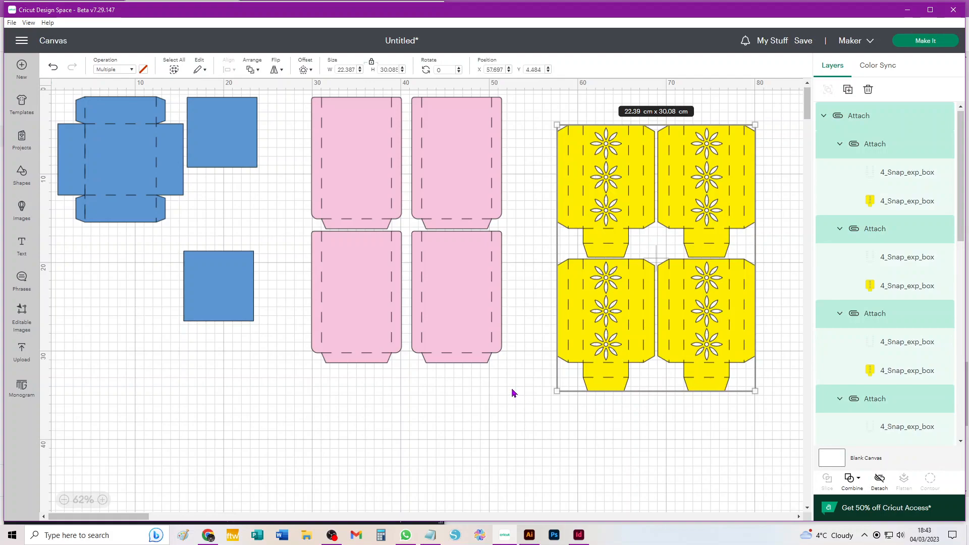
Step: Move the four pink panels to about X 30.5, Y 5.3 and attach them together as one set
{"action": "left_click_drag", "start_coordinate": [513, 407], "coordinate": [275, 85]}
{"action": "left_click_drag", "start_coordinate": [452, 131], "coordinate": [458, 166]}
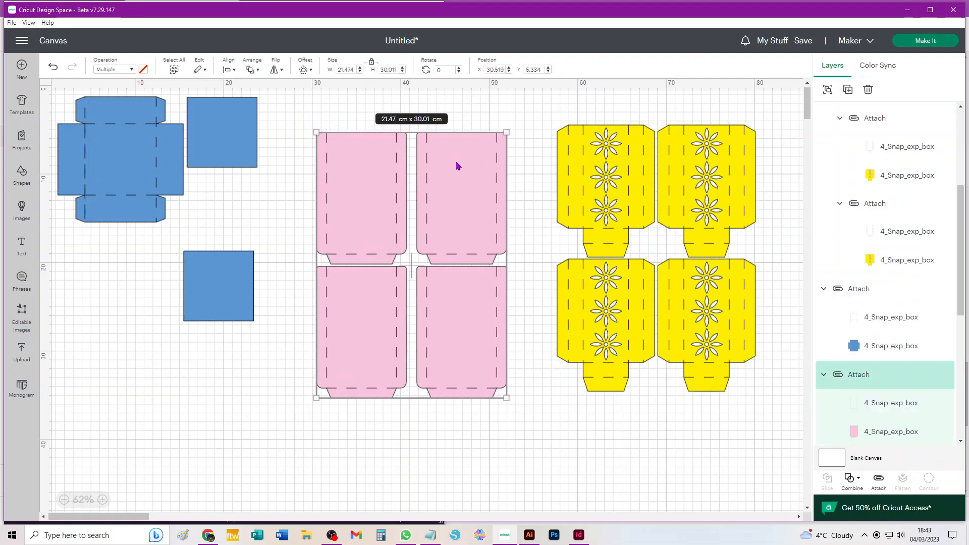
{"action": "left_click", "coordinate": [879, 480]}
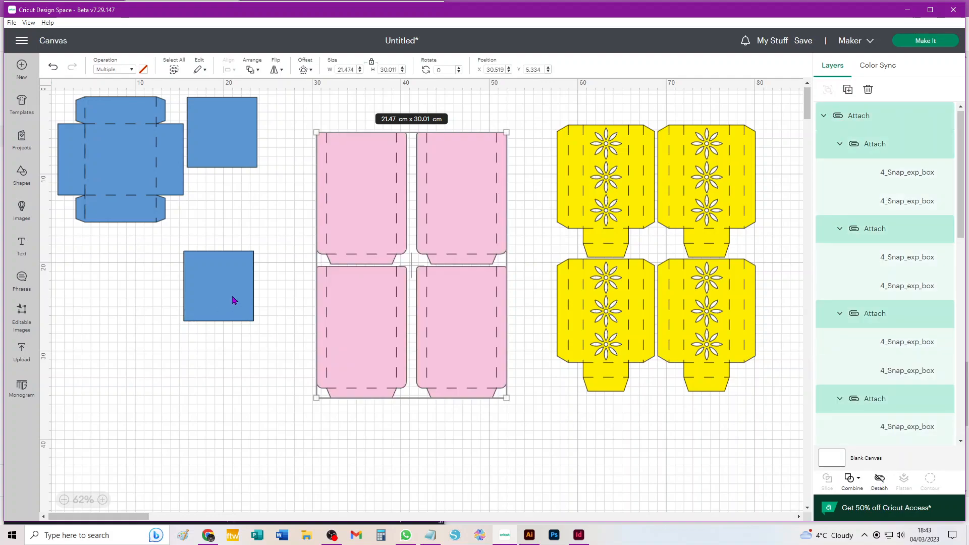
Step: Place the loose blue square below the other one and attach all blue pieces together at about X 2.6, Y 4.2
{"action": "left_click_drag", "start_coordinate": [220, 277], "coordinate": [223, 196]}
{"action": "left_click_drag", "start_coordinate": [273, 286], "coordinate": [53, 85]}
{"action": "left_click_drag", "start_coordinate": [229, 112], "coordinate": [242, 141]}
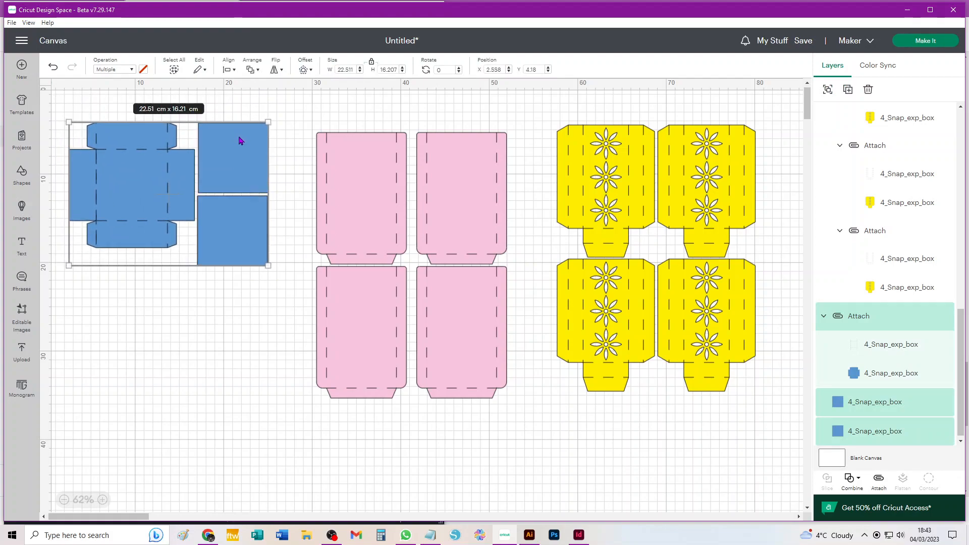
{"action": "left_click", "coordinate": [879, 479]}
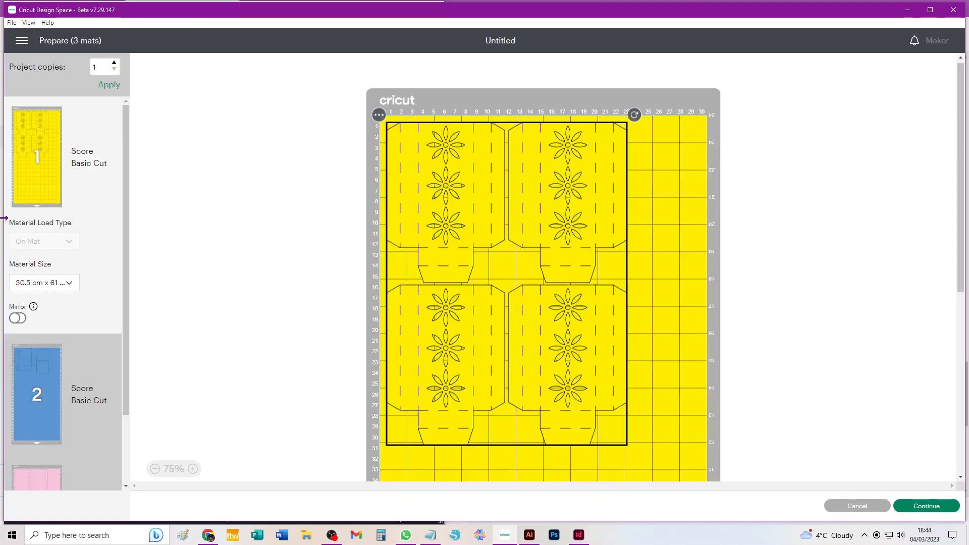
Step: Try the material sizes in the mat preview, setting the pink mat to 29.7 cm x 42.0 cm (A3), and return to the canvas
{"action": "left_click", "coordinate": [61, 283]}
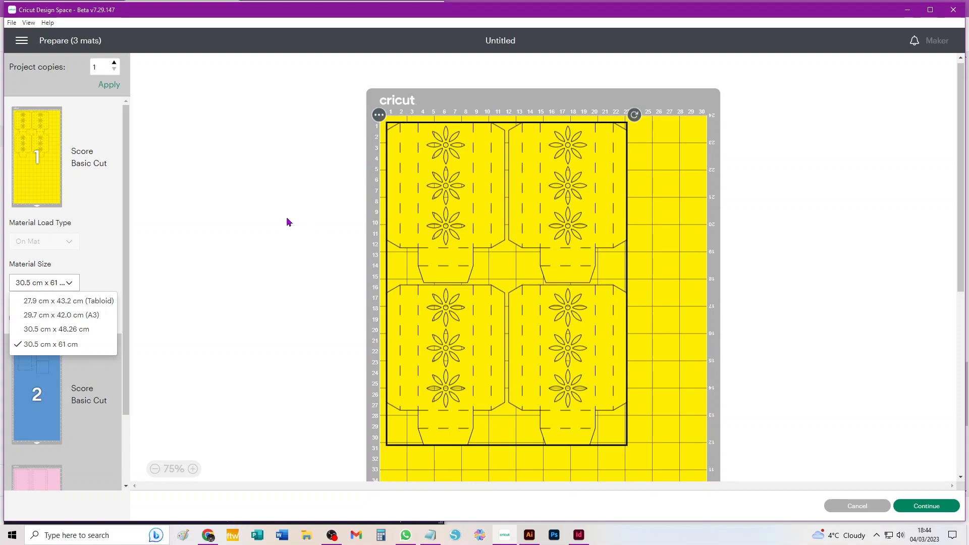
{"action": "left_click", "coordinate": [277, 184]}
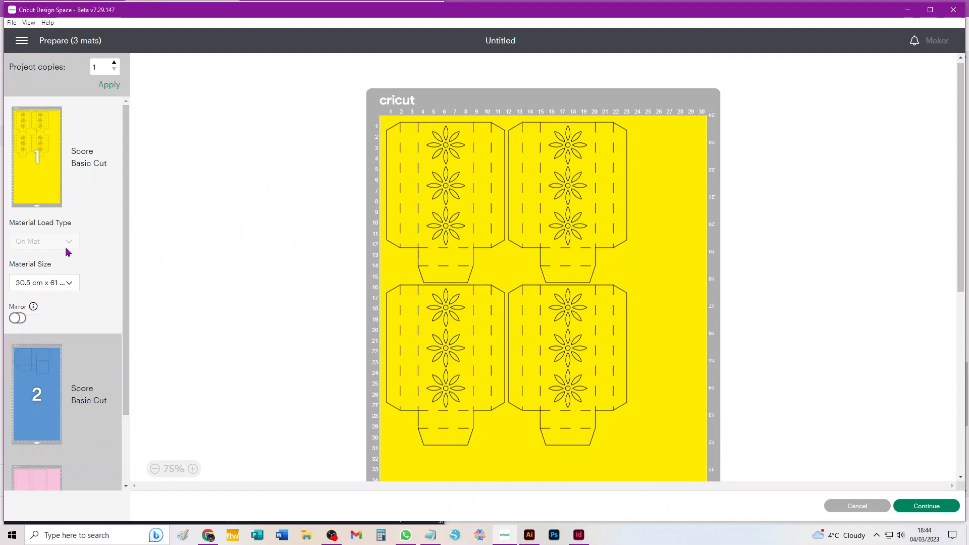
{"action": "scroll", "coordinate": [68, 253], "scroll_direction": "down", "scroll_amount": 3}
{"action": "left_click", "coordinate": [33, 416]}
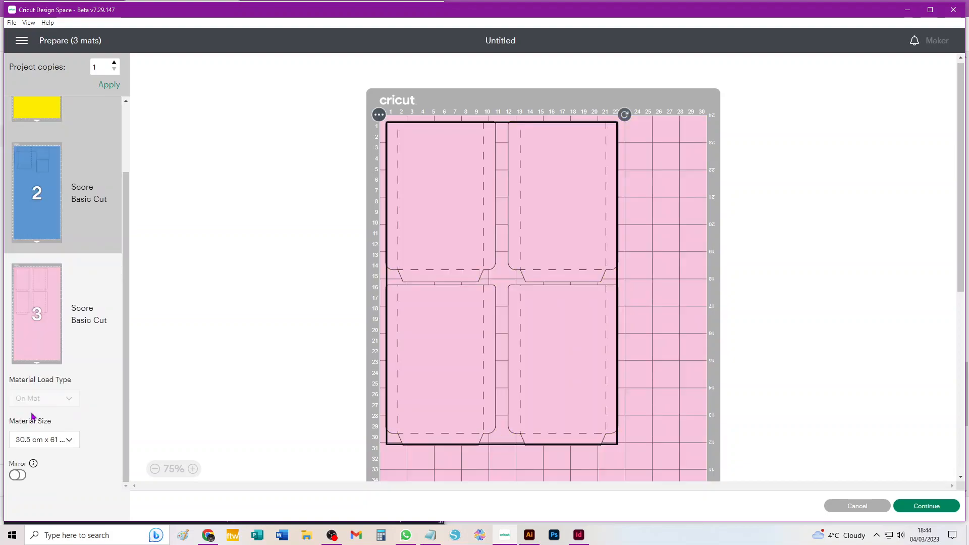
{"action": "left_click", "coordinate": [49, 440]}
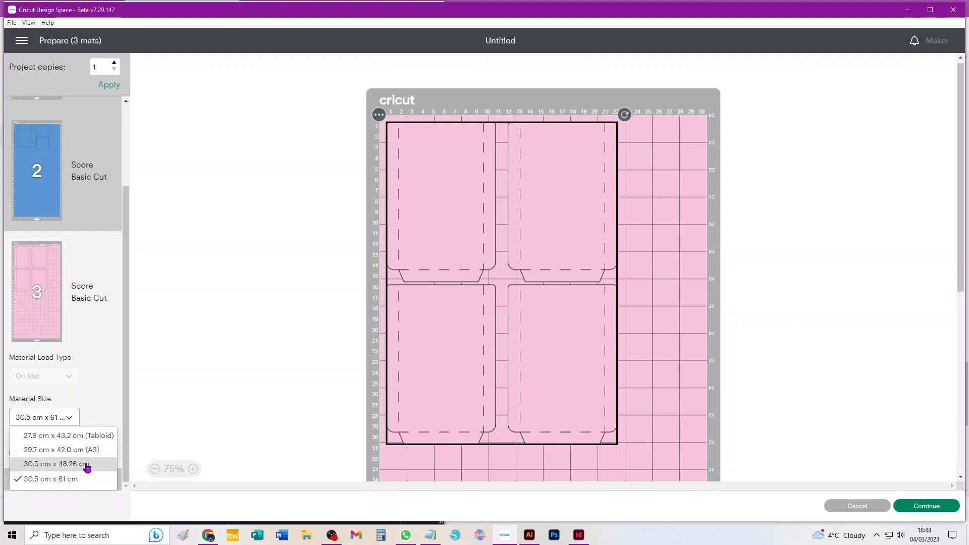
{"action": "left_click", "coordinate": [78, 450]}
{"action": "scroll", "coordinate": [71, 264], "scroll_direction": "up", "scroll_amount": 2}
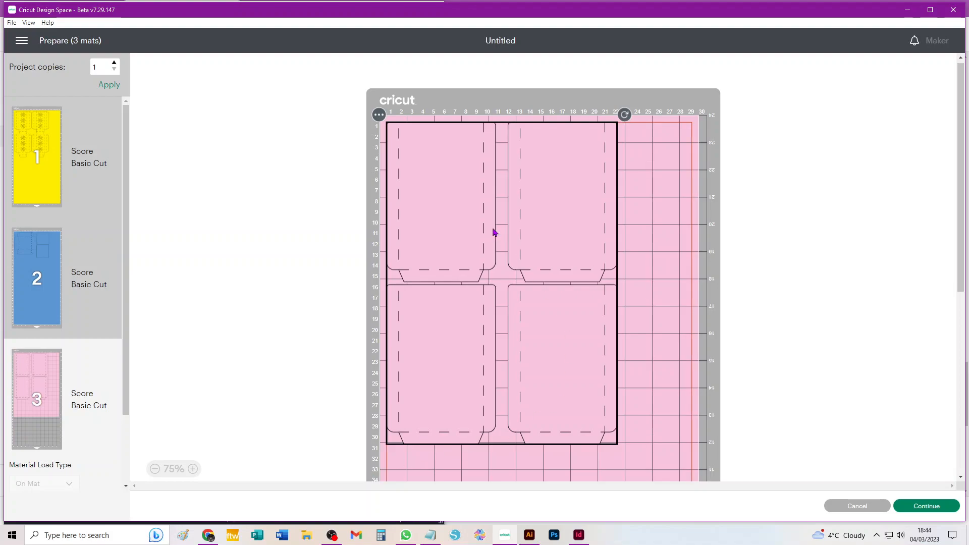
{"action": "left_click", "coordinate": [857, 507]}
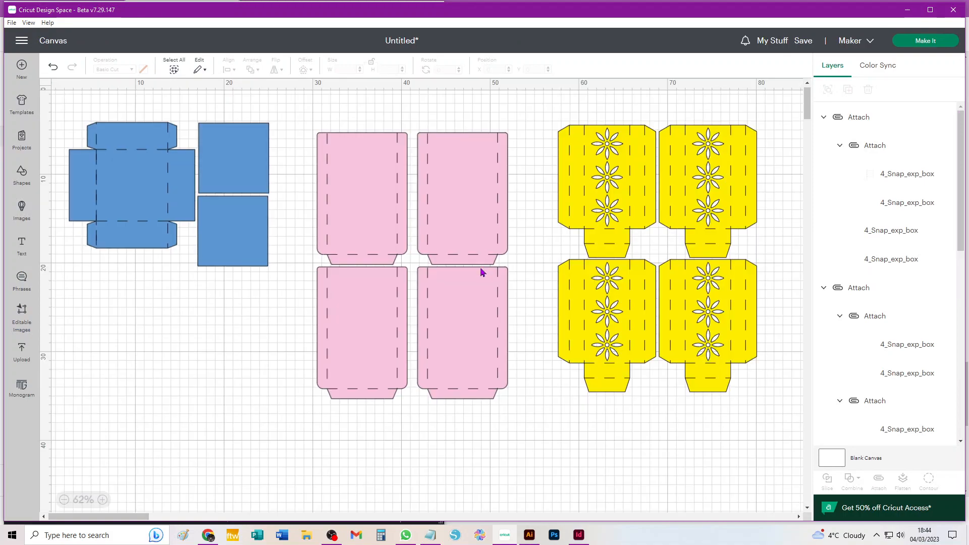